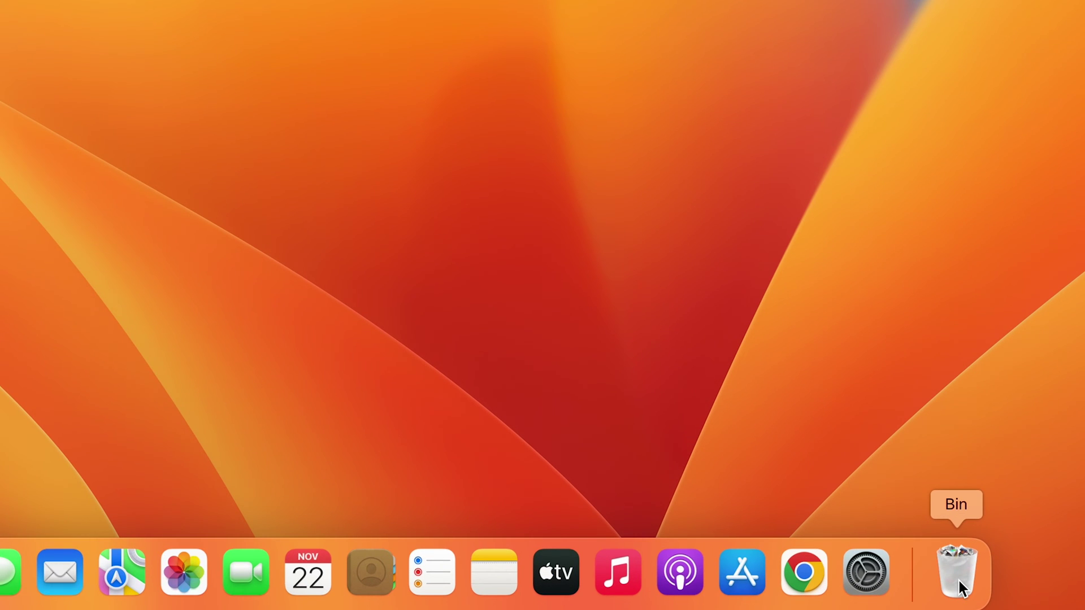
Open the Bin from the Dock, shift its window left, and browse its deleted folders, images and videos
click(957, 577)
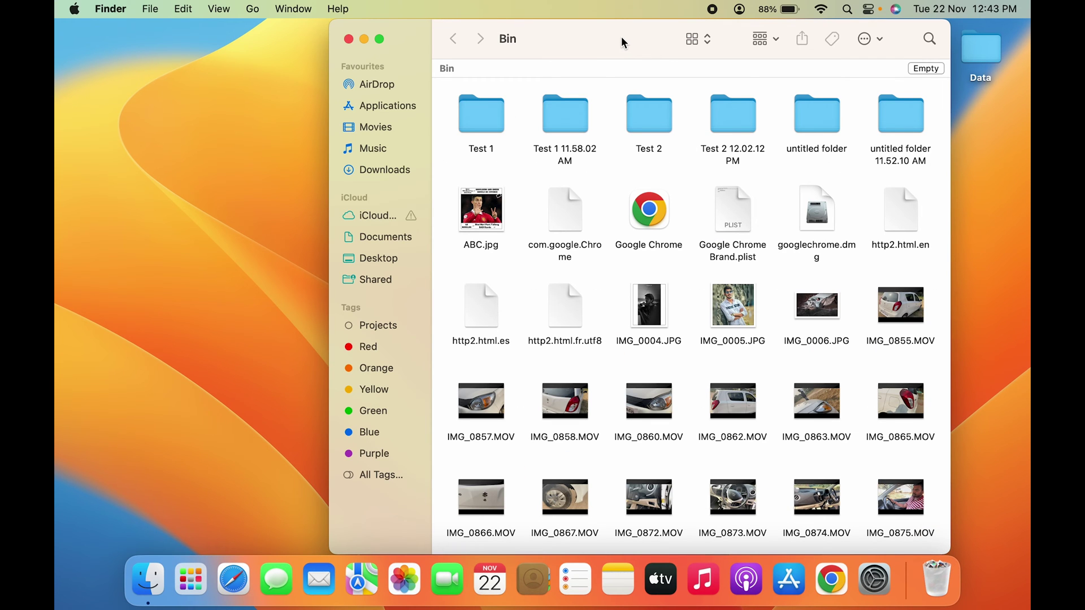
drag(621, 36, 513, 34)
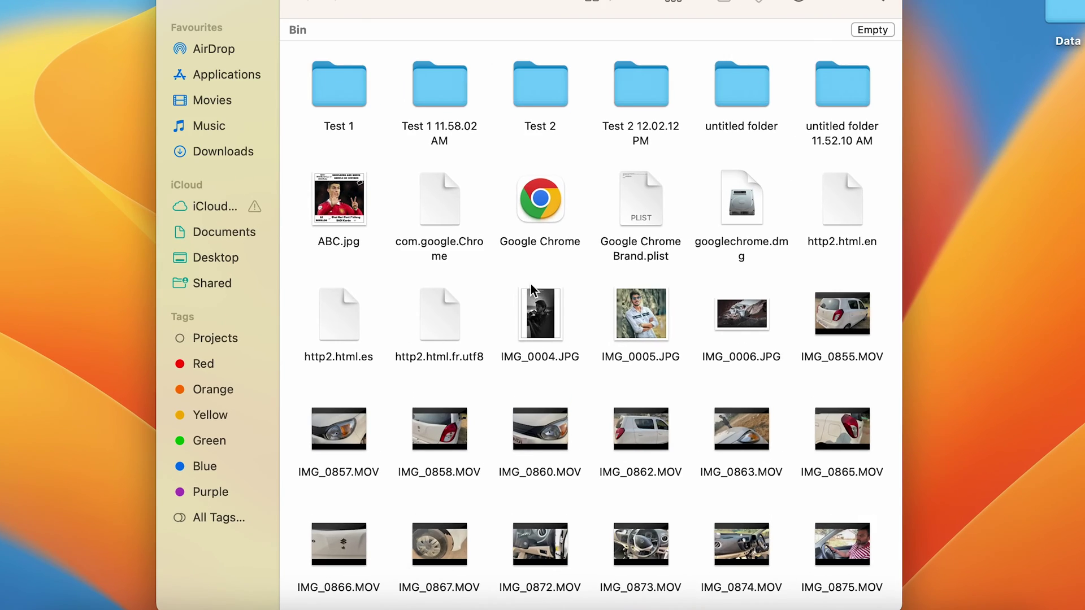
mouse_move(624, 417)
scroll(640, 449, down, 20)
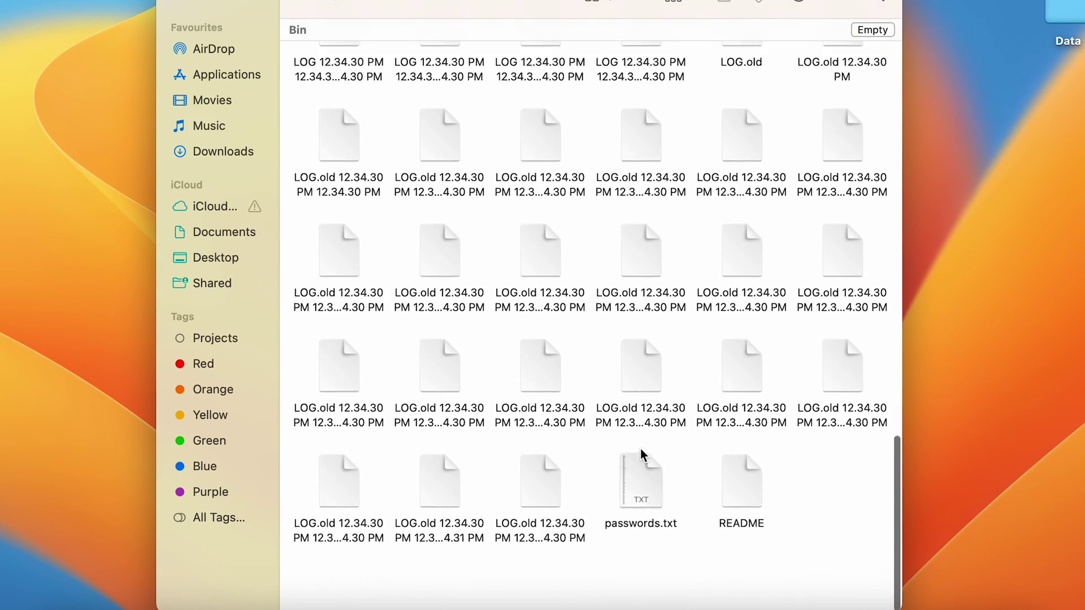
scroll(639, 448, up, 20)
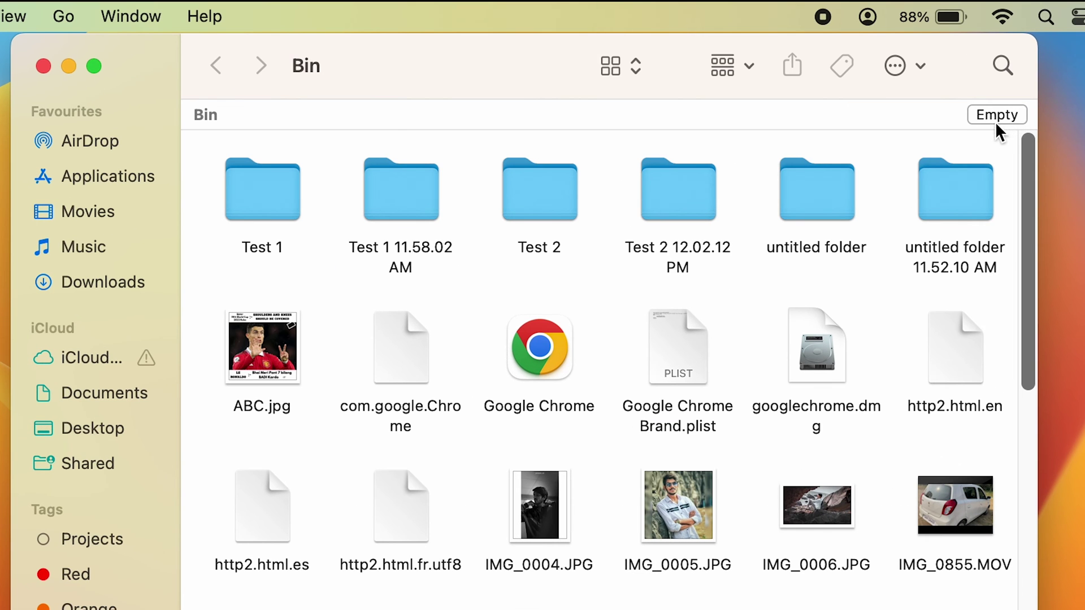
click(994, 114)
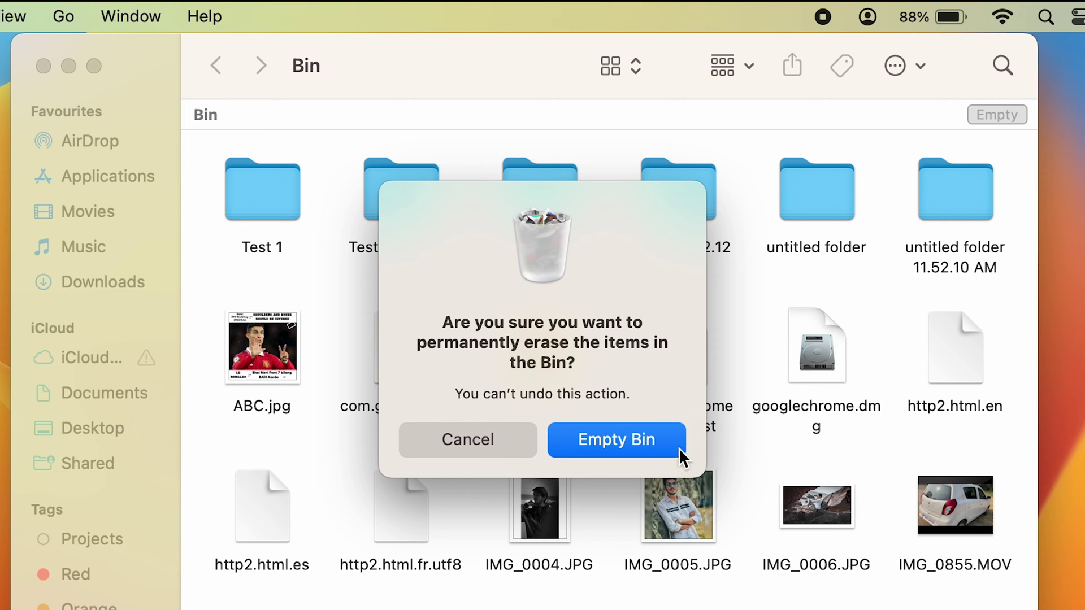
click(462, 446)
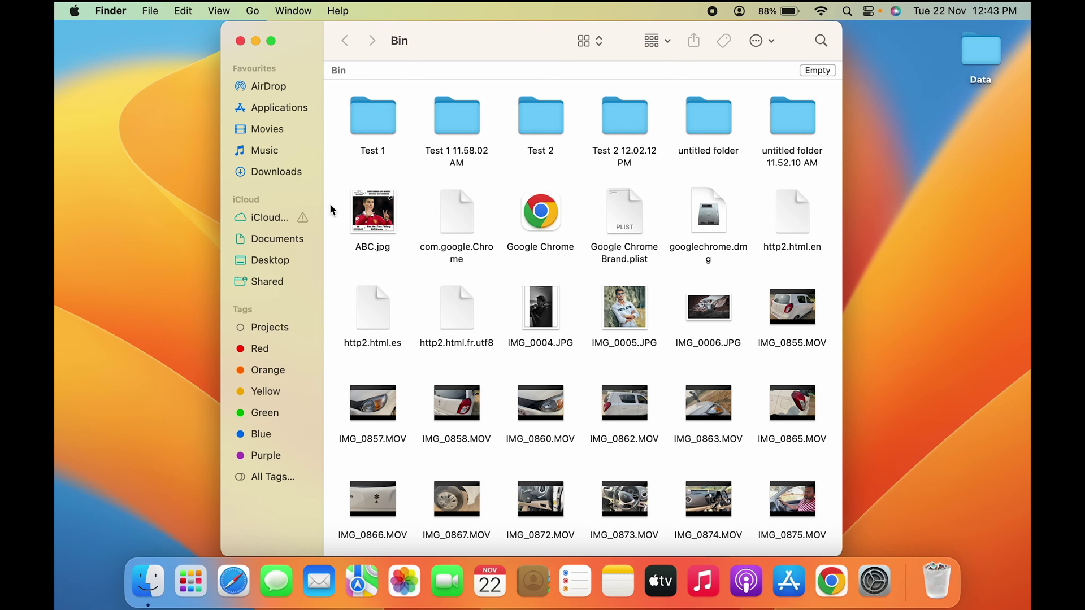
Select IMG_0005.JPG plus IMG_0860, 0862, 0863, 0865 and 0867 MOV videos in the Bin
scroll(331, 209, down, 5)
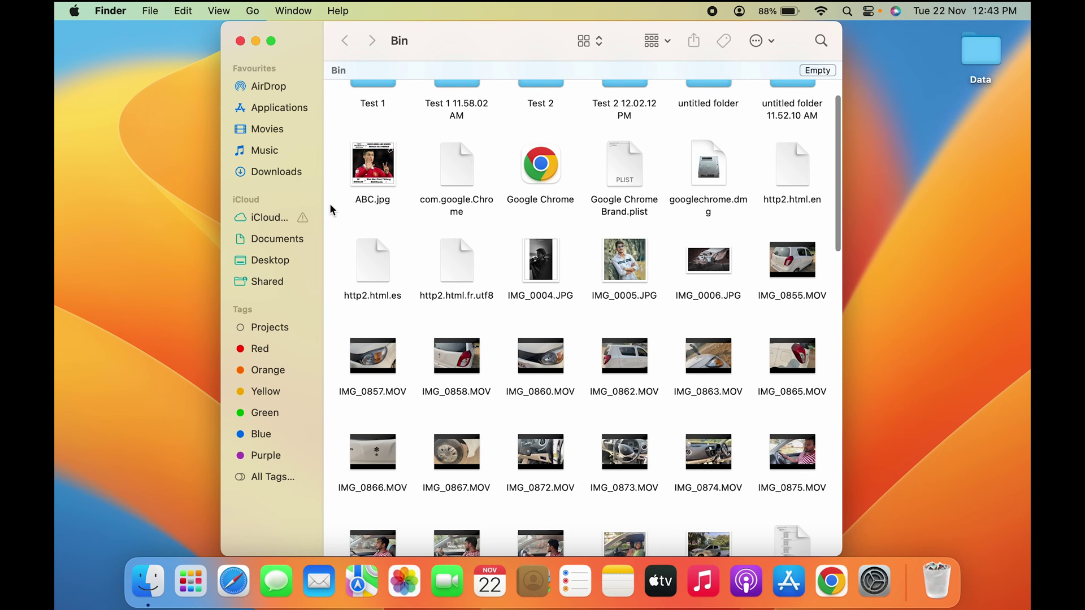
scroll(330, 206, down, 1)
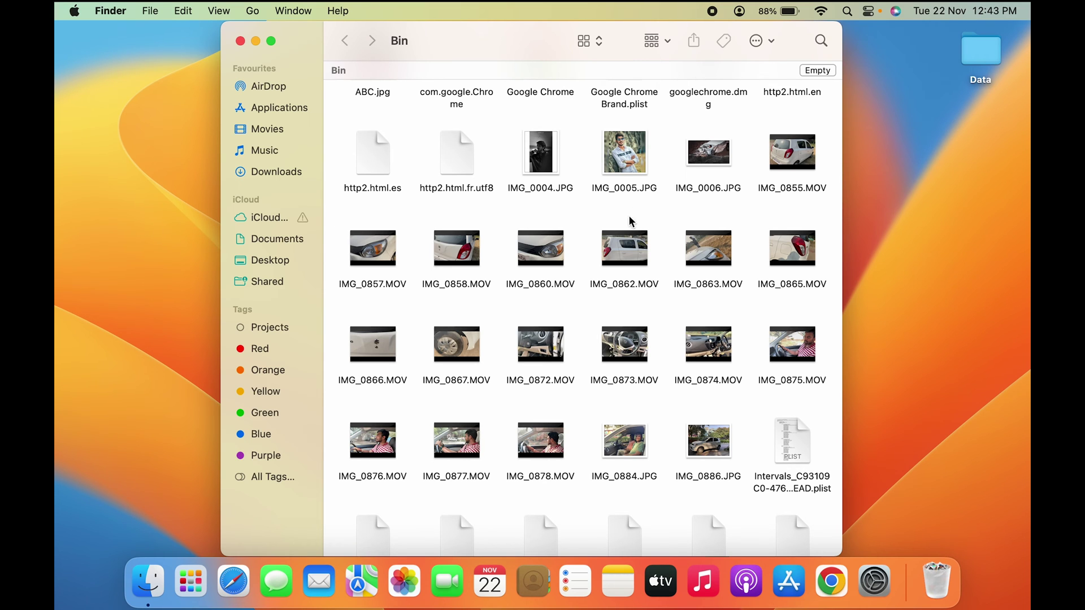
click(621, 192)
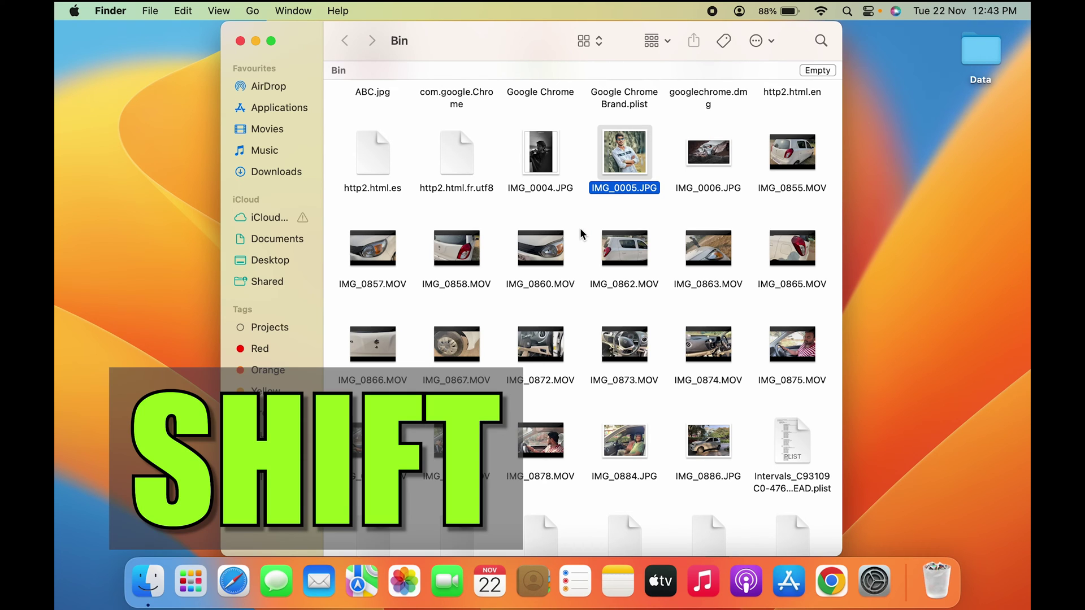
shift+click(533, 283)
shift+click(620, 279)
shift+click(693, 282)
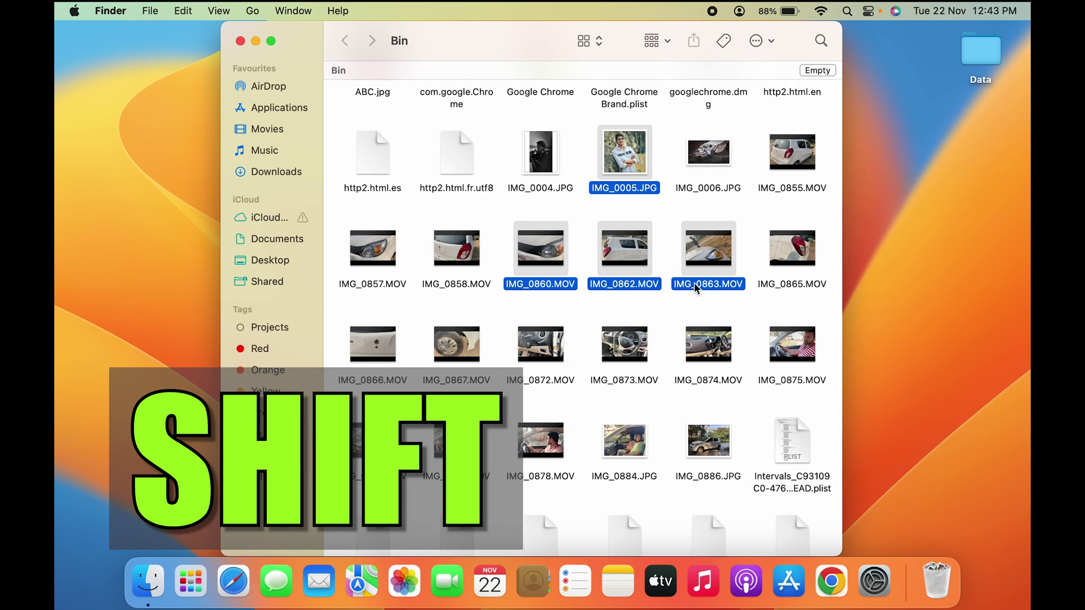
shift+click(772, 280)
shift+click(458, 382)
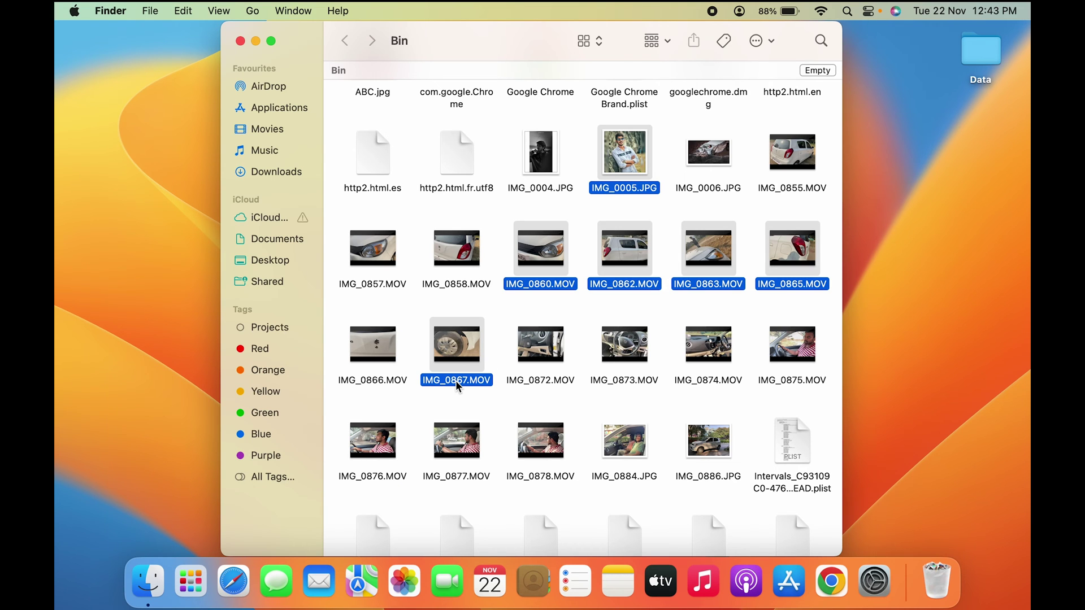
Put the six selected files back, close the iCloud Drive (Archive) window, and reopen the Bin
key(super+BackSpace)
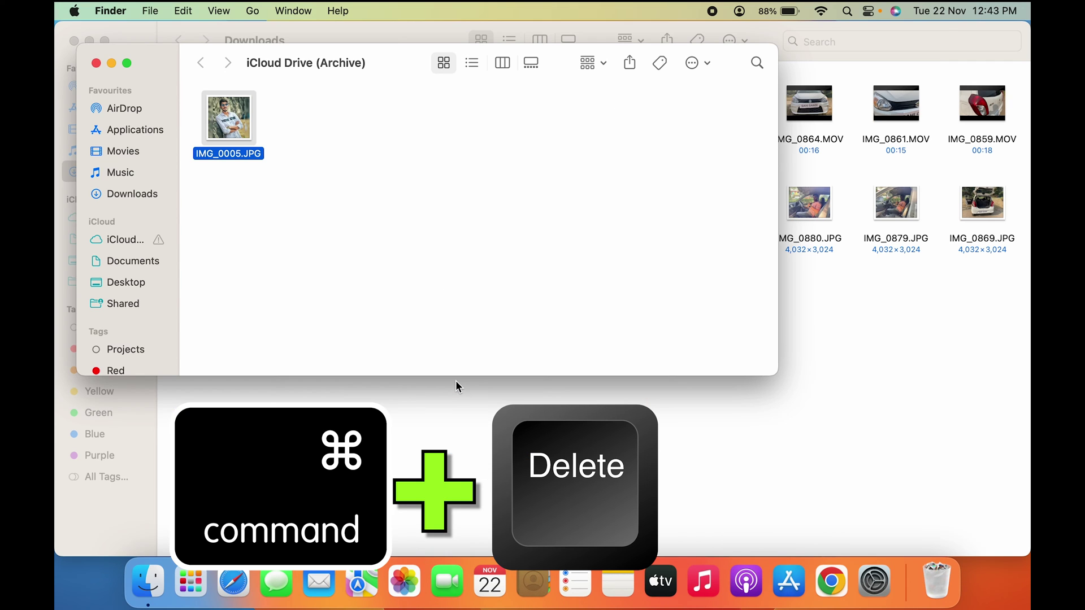
click(95, 63)
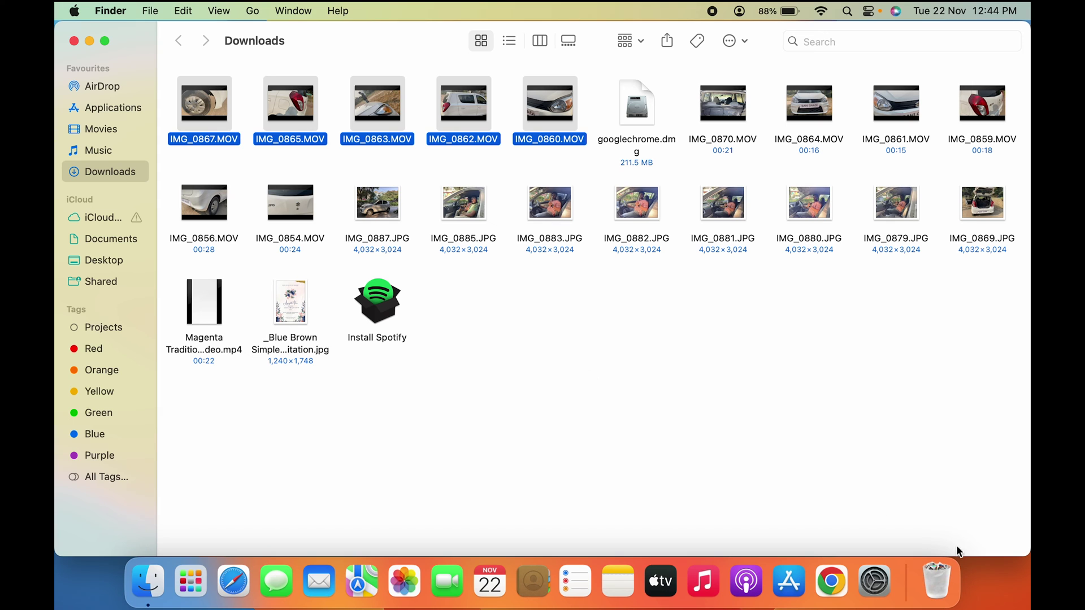
click(936, 586)
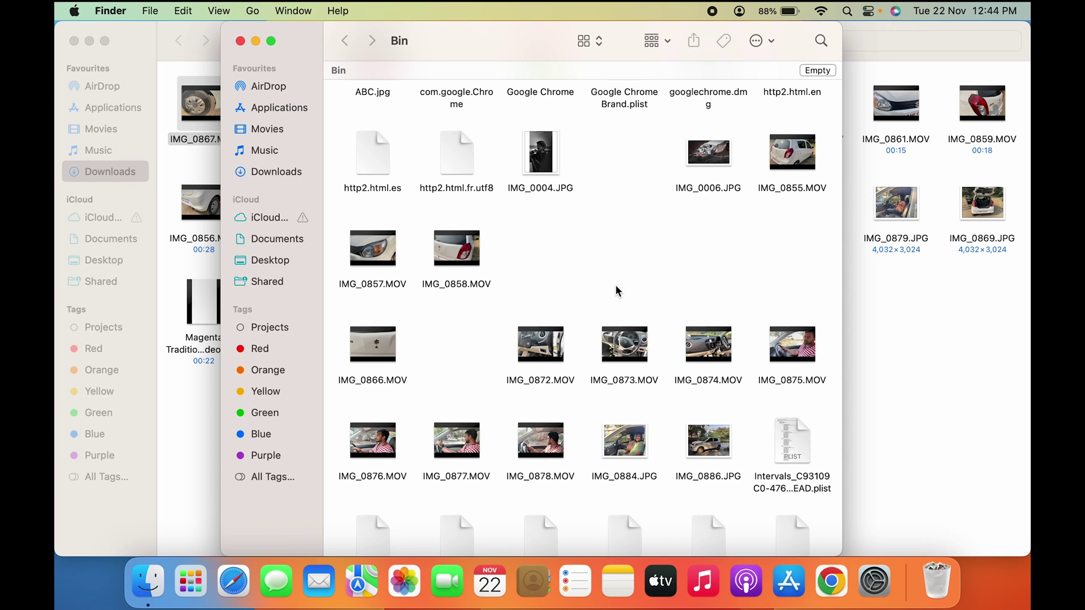
Scroll to the top of the Bin and select all its remaining items with Command+A
scroll(615, 284, up, 5)
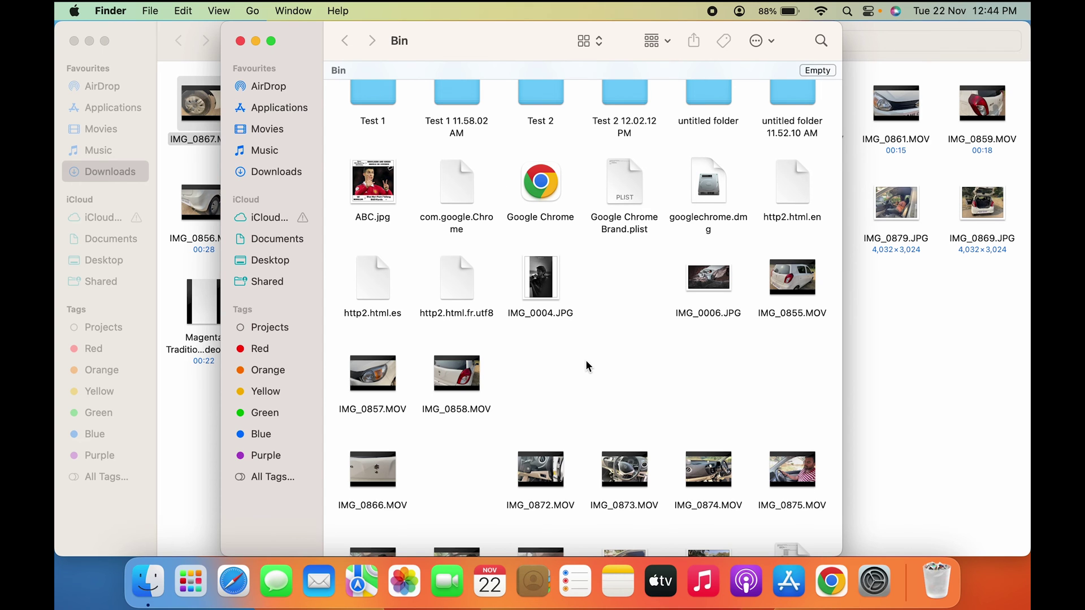
scroll(585, 365, up, 1)
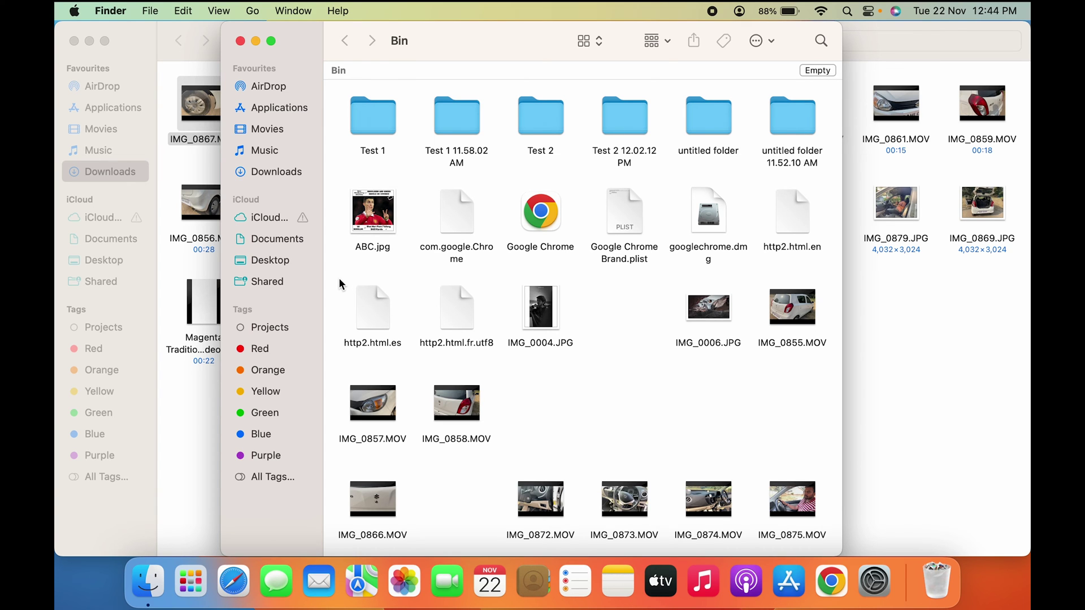
key(super)
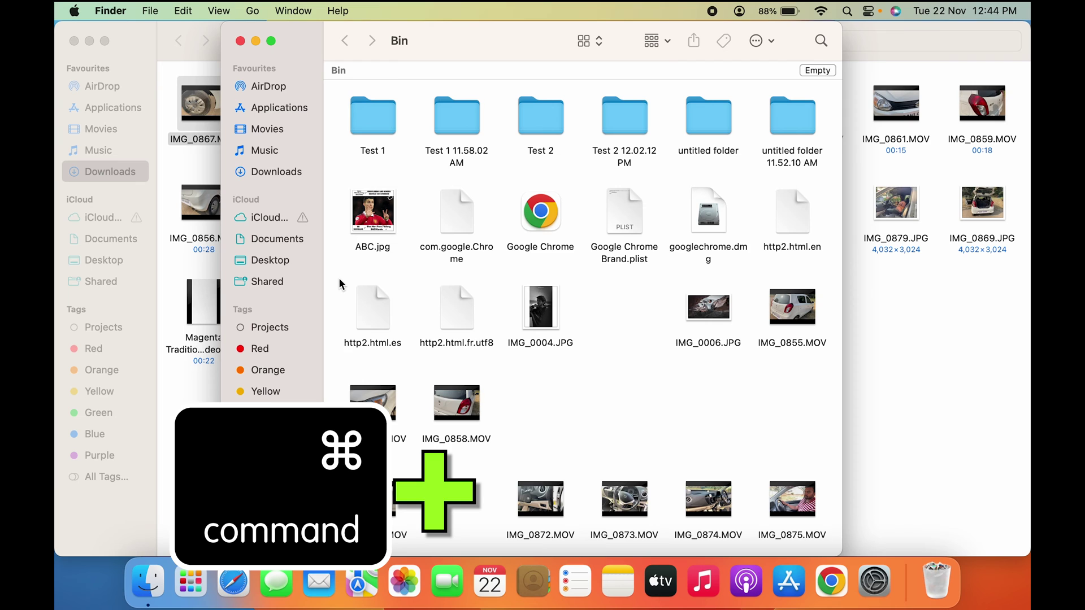
key(super+a)
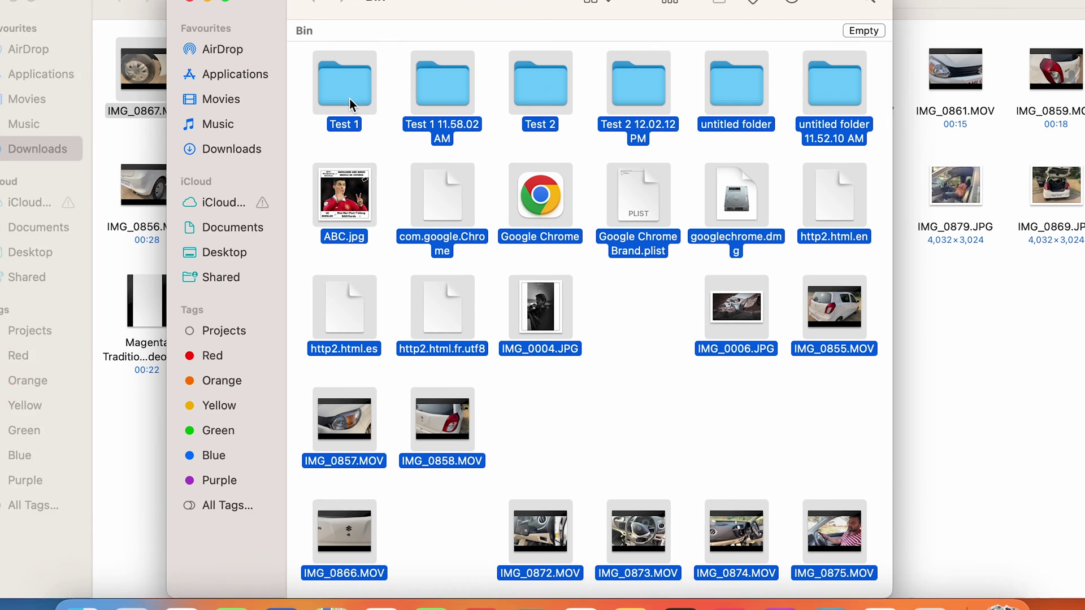
Start Delete Immediately on the 89 selected items, cancel the confirmation, and deselect everything
right_click(380, 128)
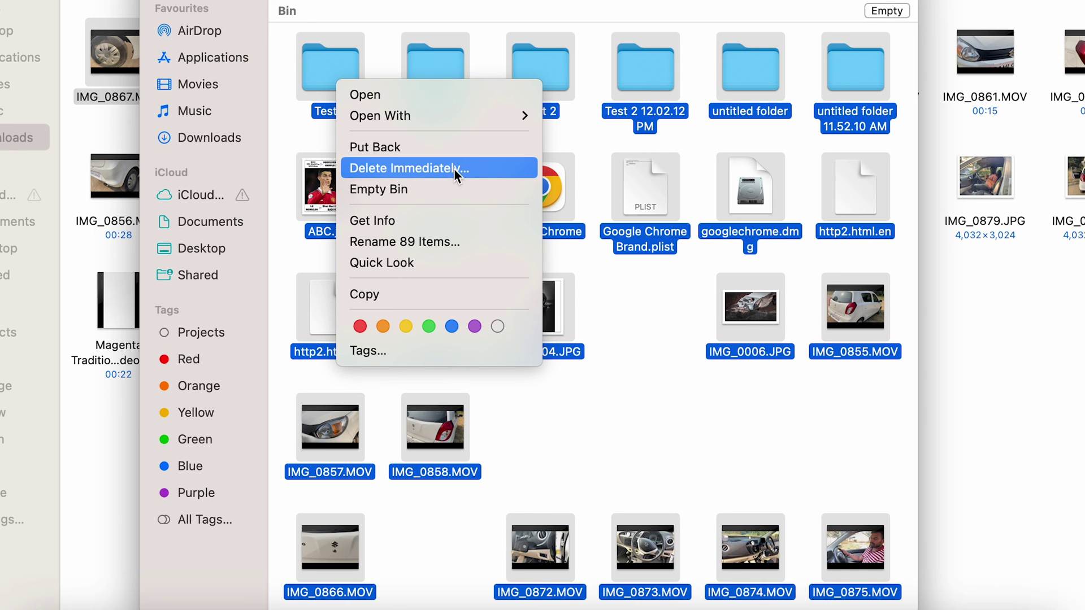
click(469, 168)
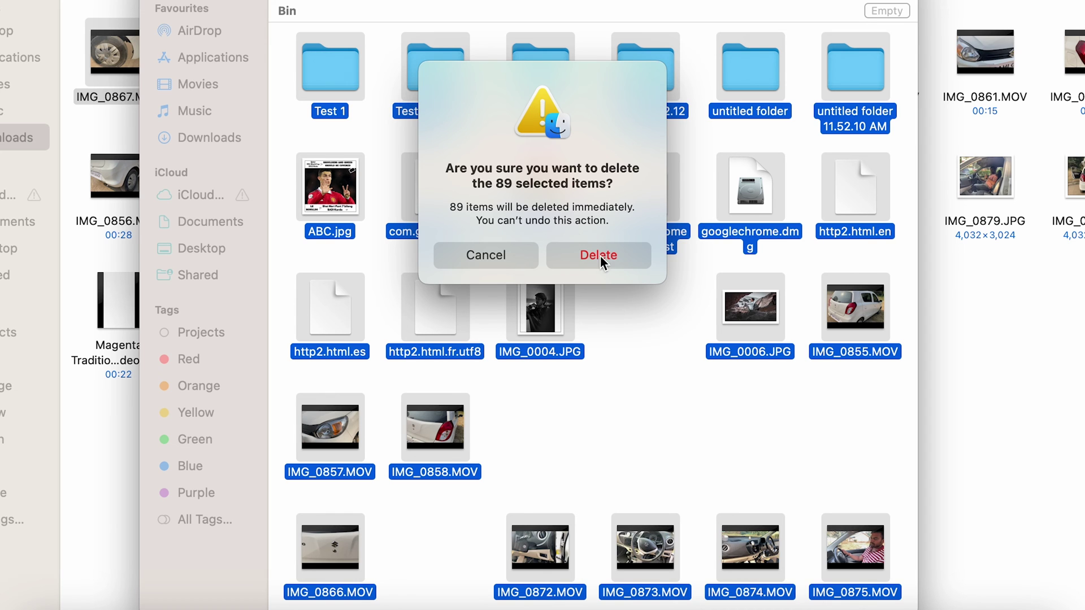
click(493, 257)
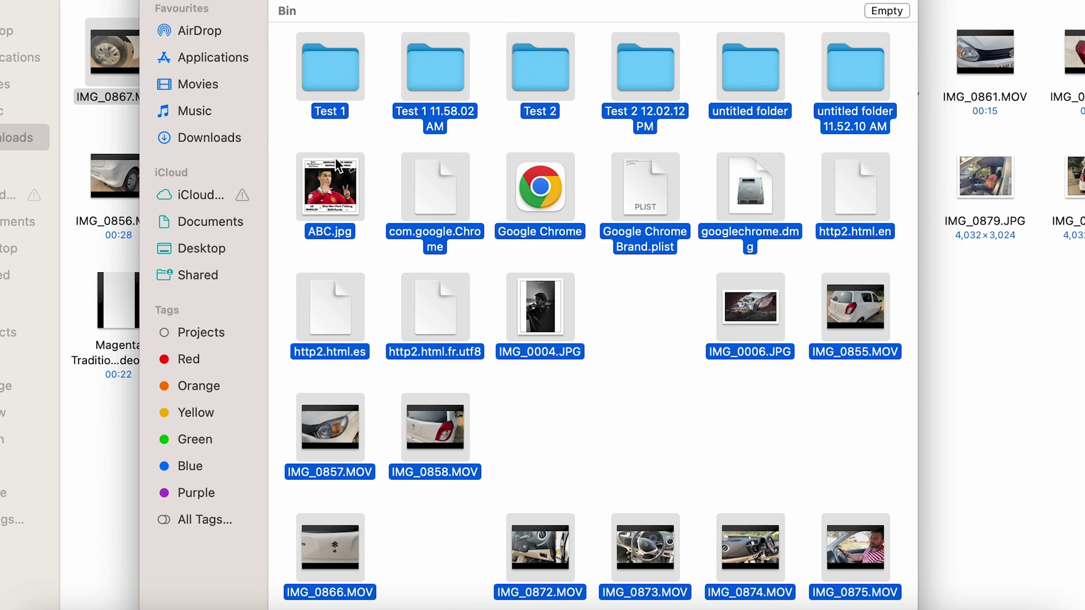
click(276, 133)
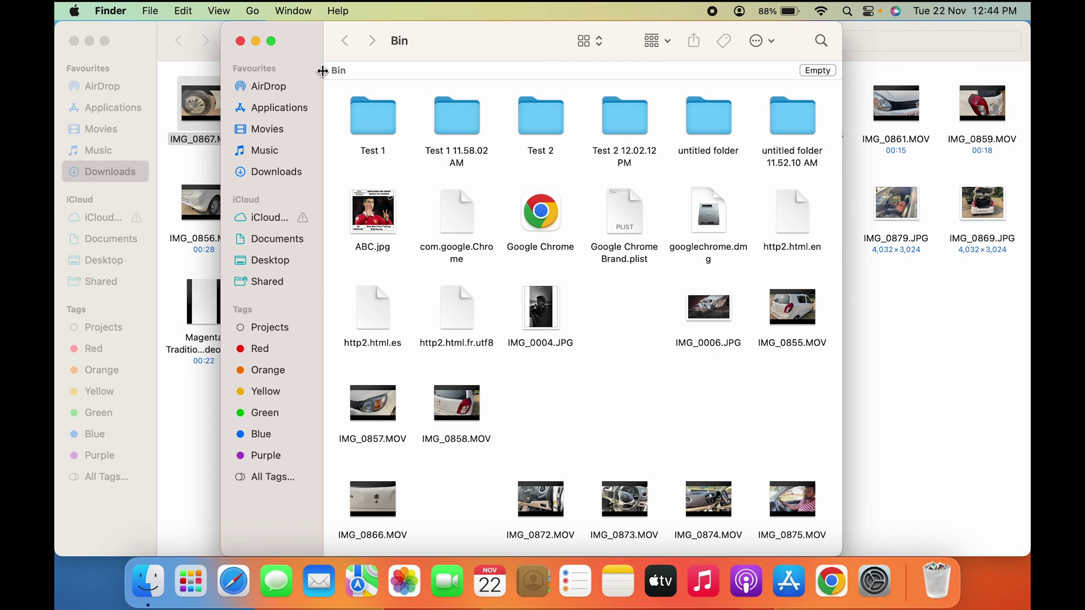
Close both the Bin window and the Downloads window
click(241, 41)
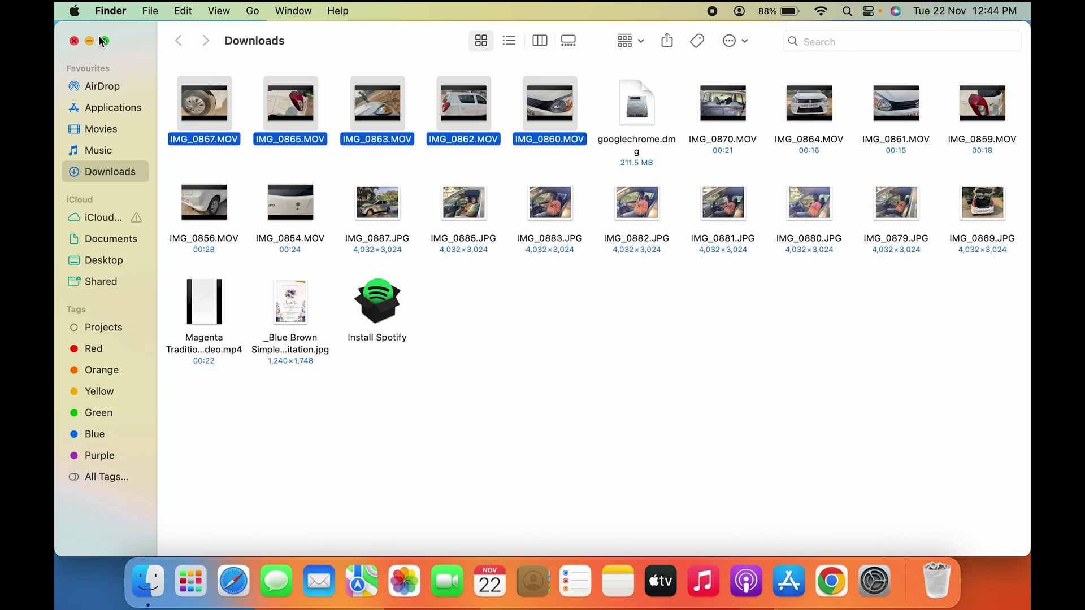
click(74, 41)
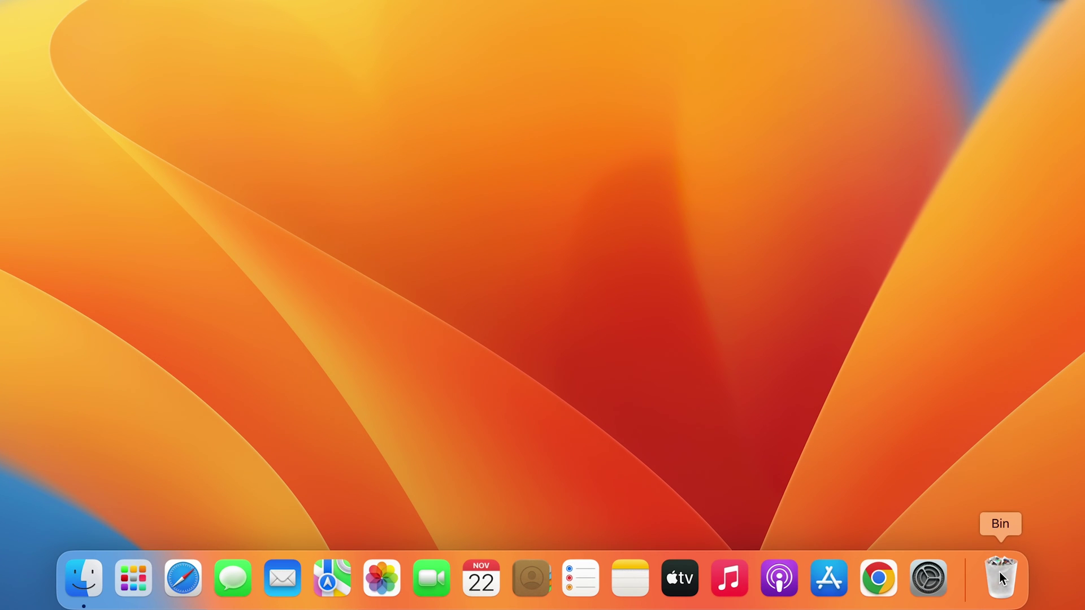
right_click(999, 572)
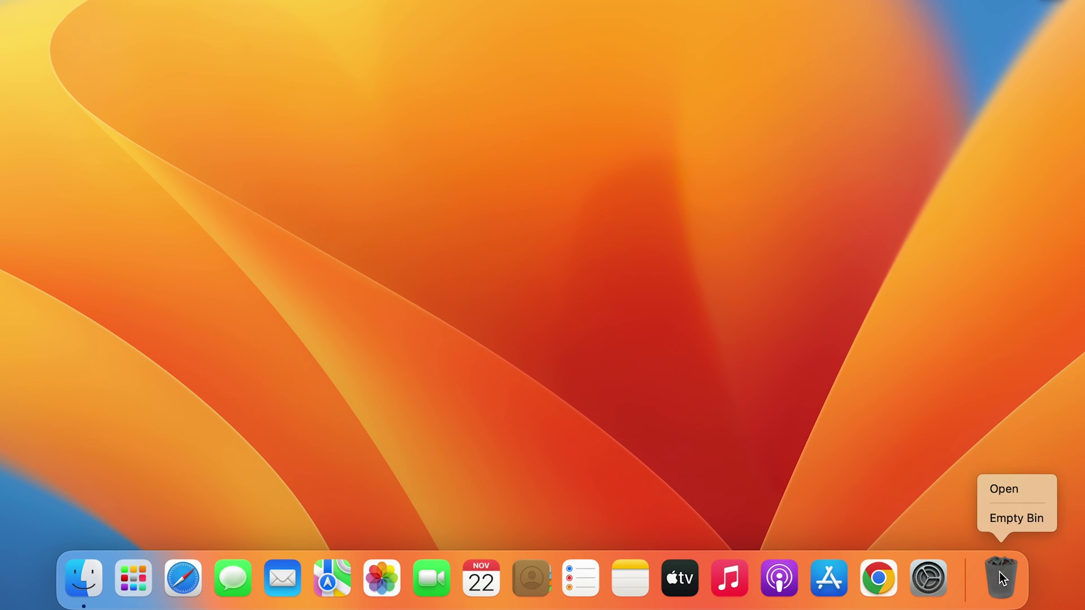
click(1010, 519)
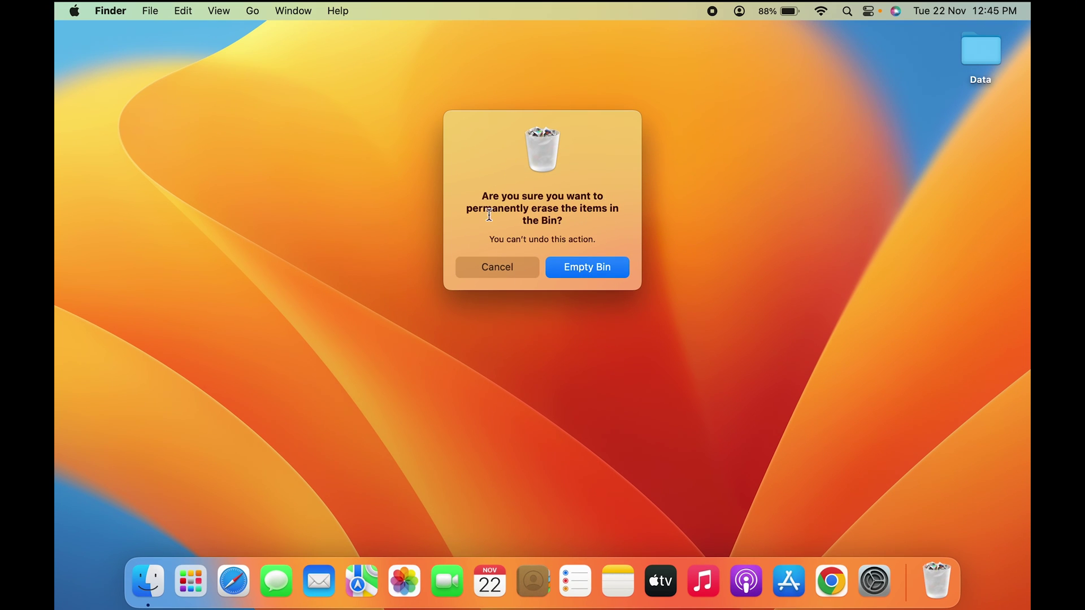
click(506, 266)
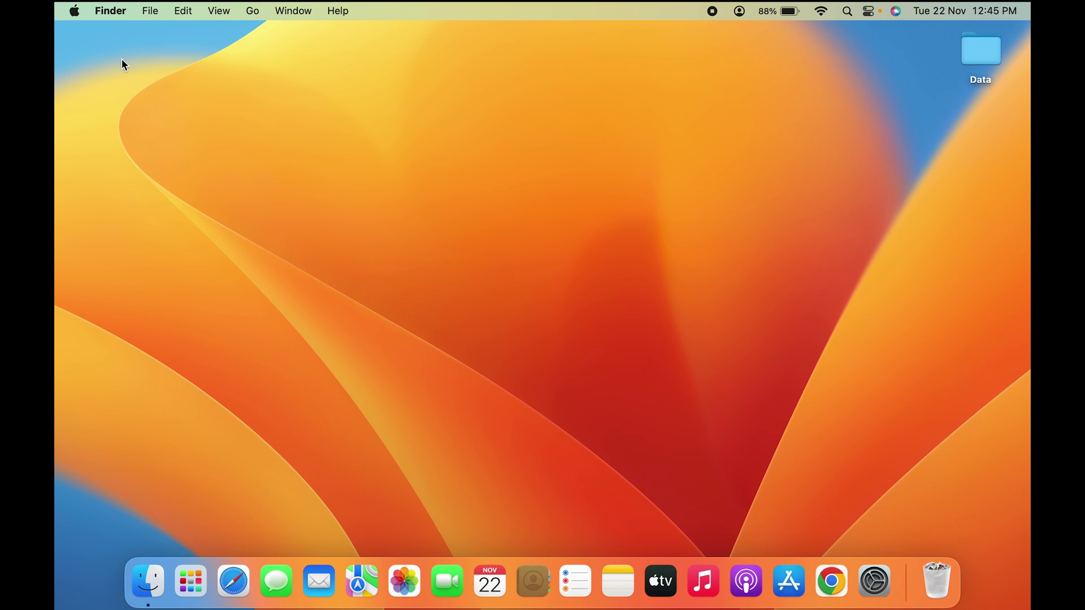
click(111, 11)
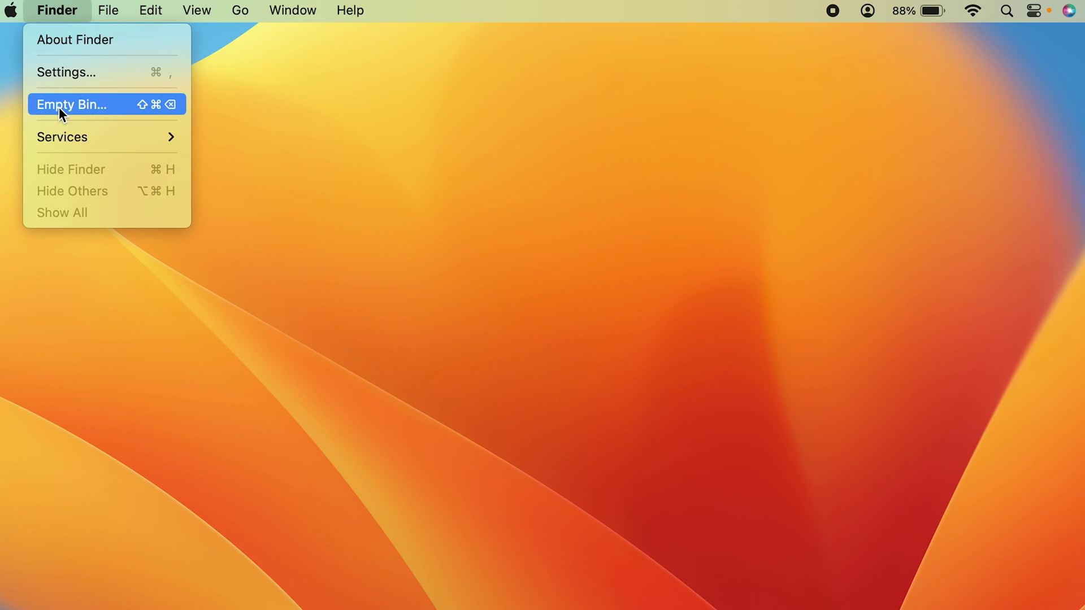
Empty the Bin from the Finder menu and confirm the permanent erase
click(101, 110)
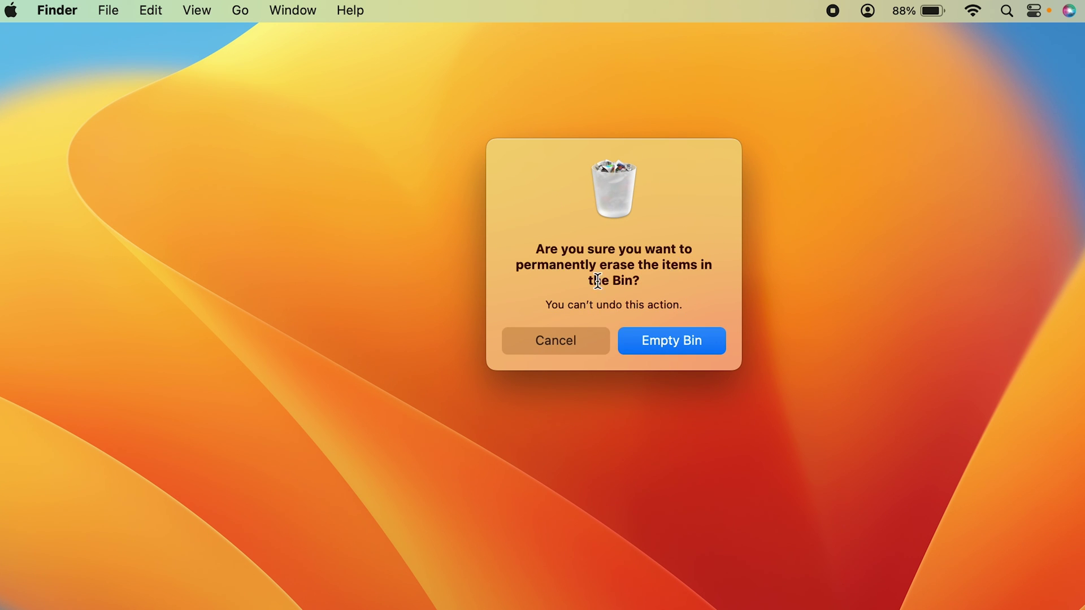
click(678, 340)
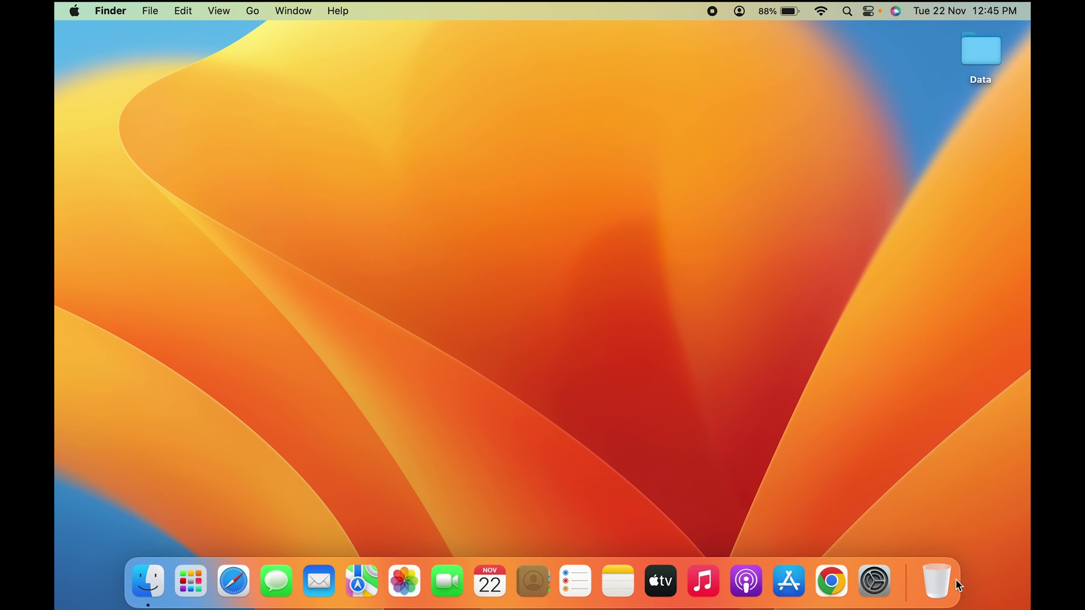
click(935, 581)
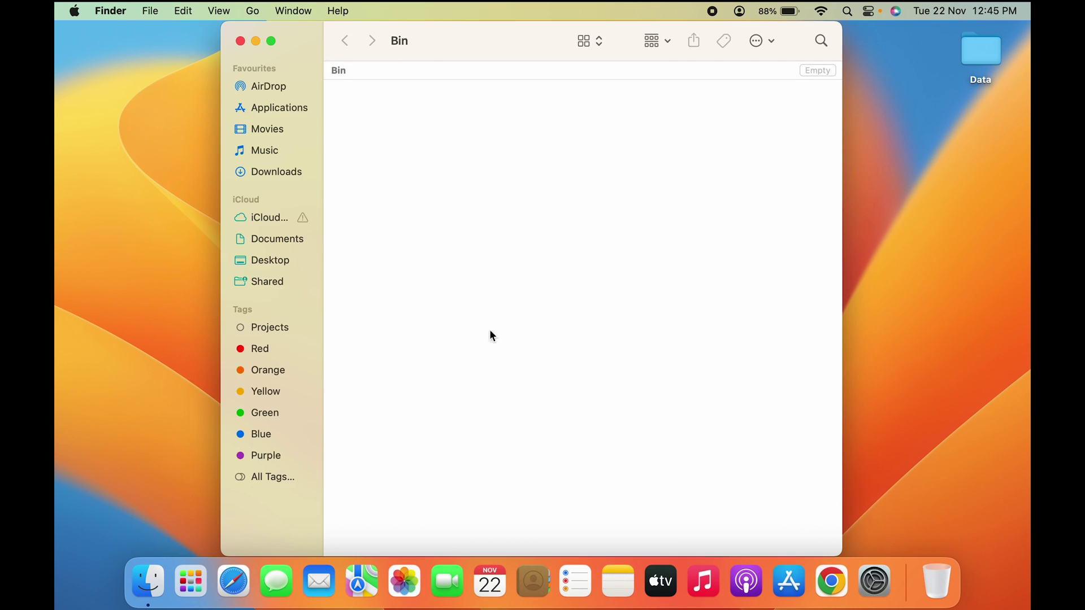
click(242, 41)
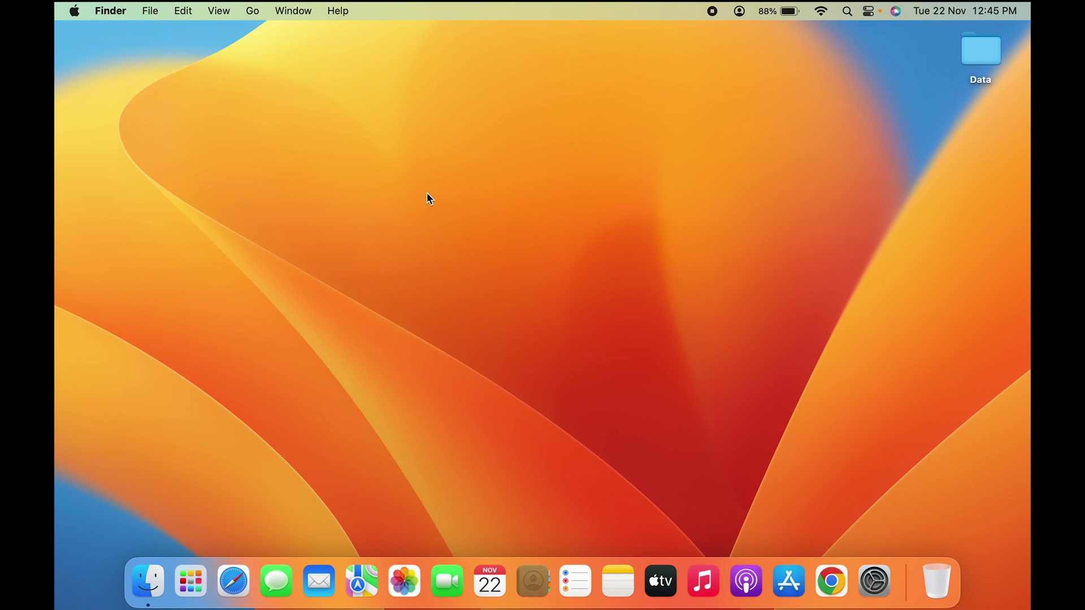